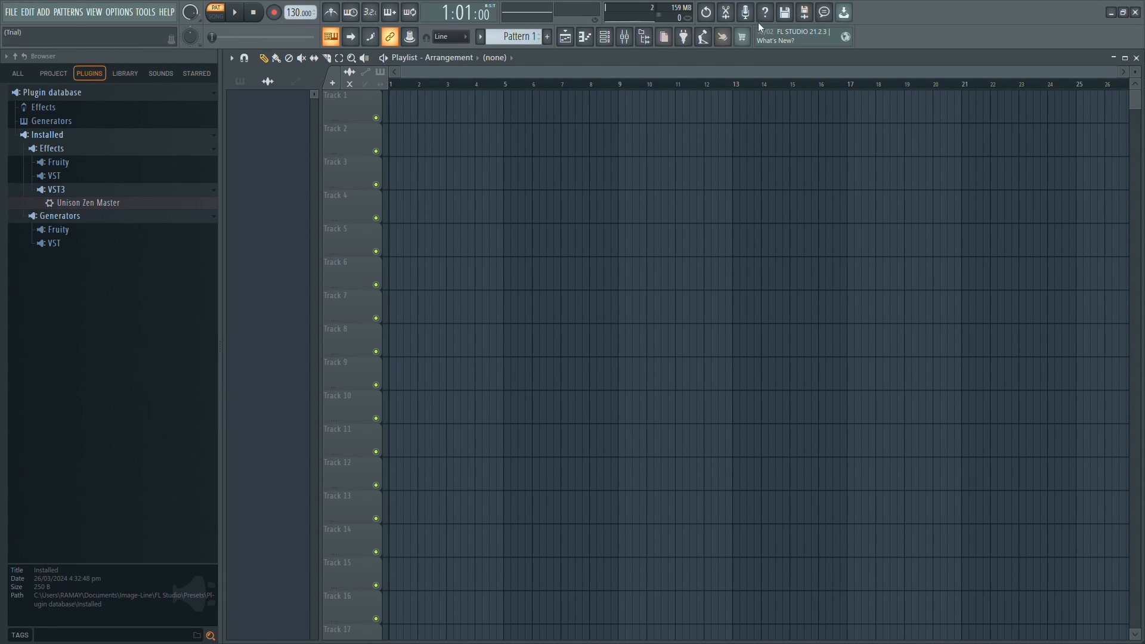
Drop the Version 1 audio file from the desktop onto Track 1 of the playlist
{"action": "left_click", "coordinate": [1123, 12]}
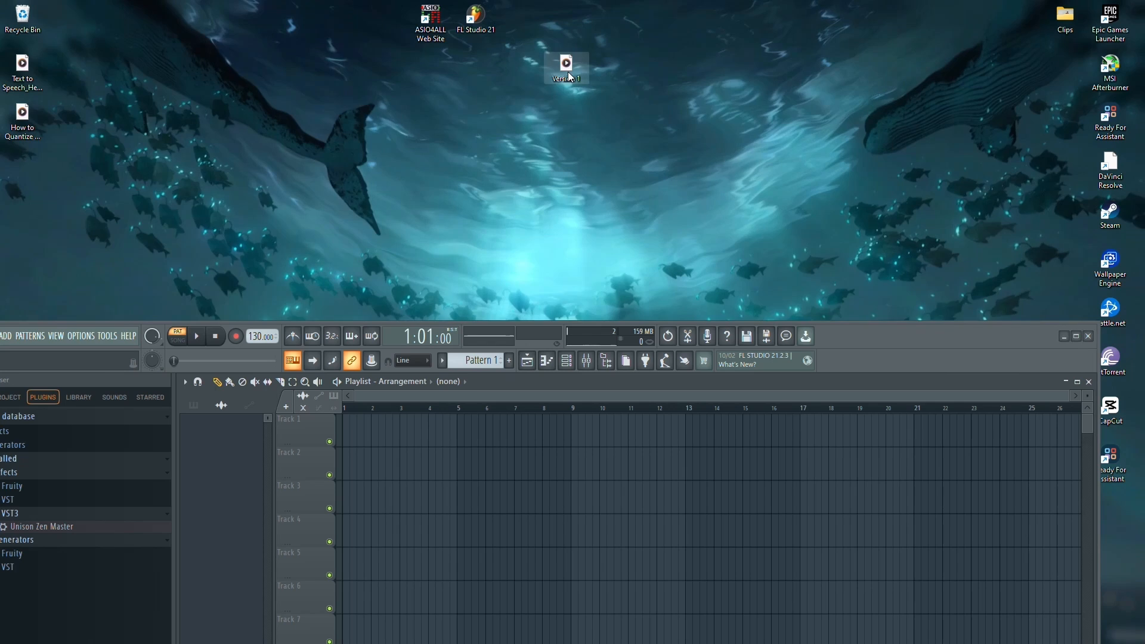
{"action": "left_click", "coordinate": [347, 439]}
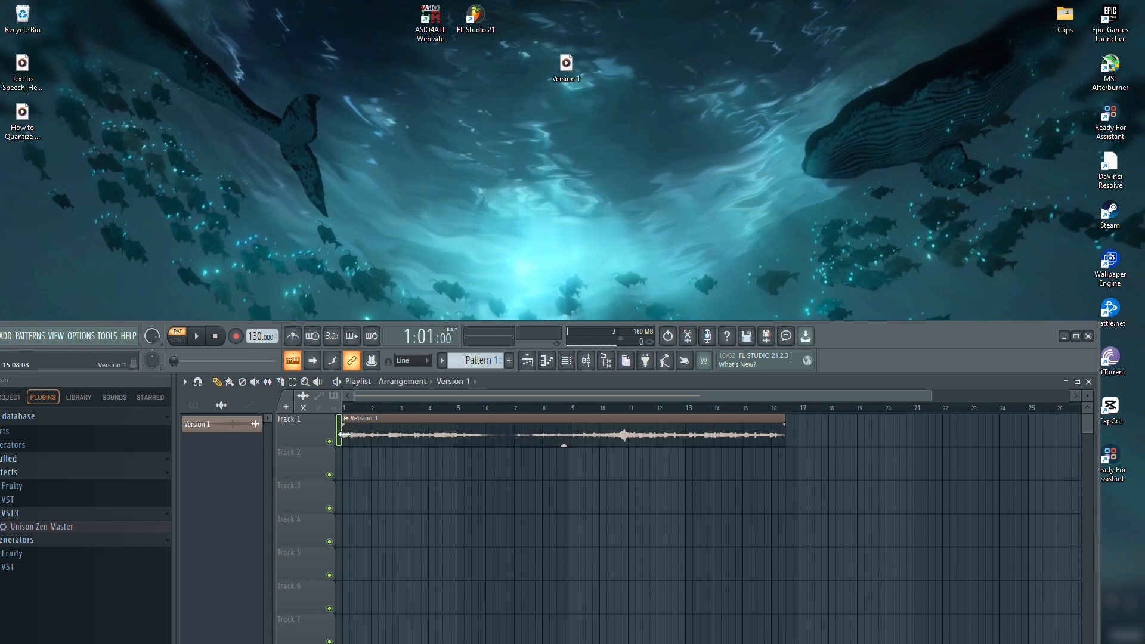
Open the Version 1 clip in the NewTime time-warp editor via its context menu
{"action": "left_click", "coordinate": [1076, 336]}
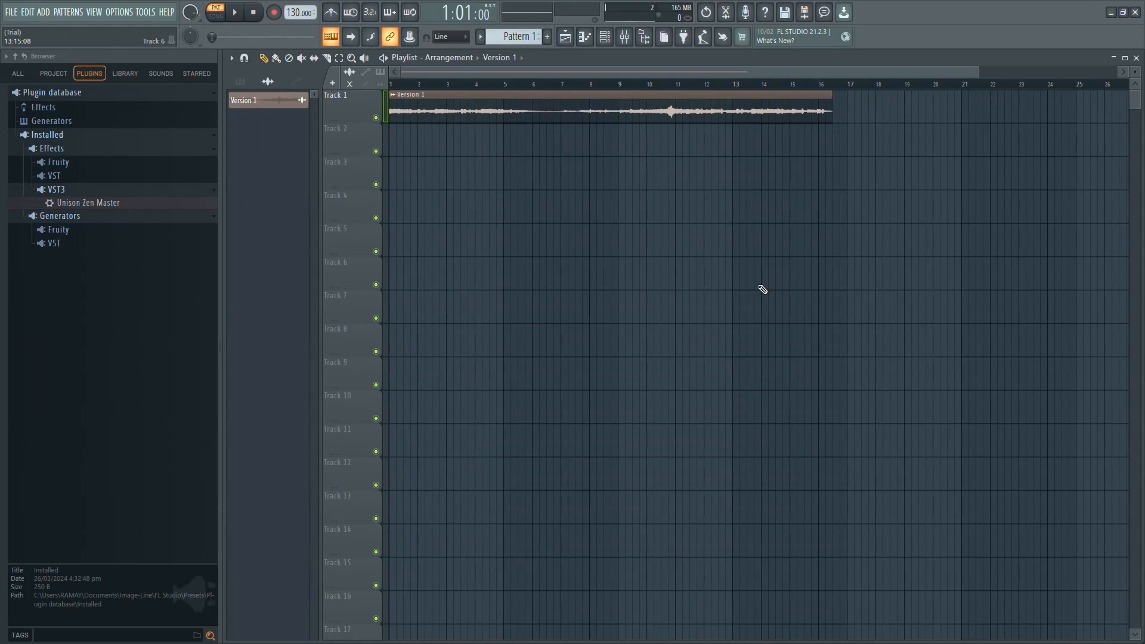
{"action": "left_click", "coordinate": [394, 97]}
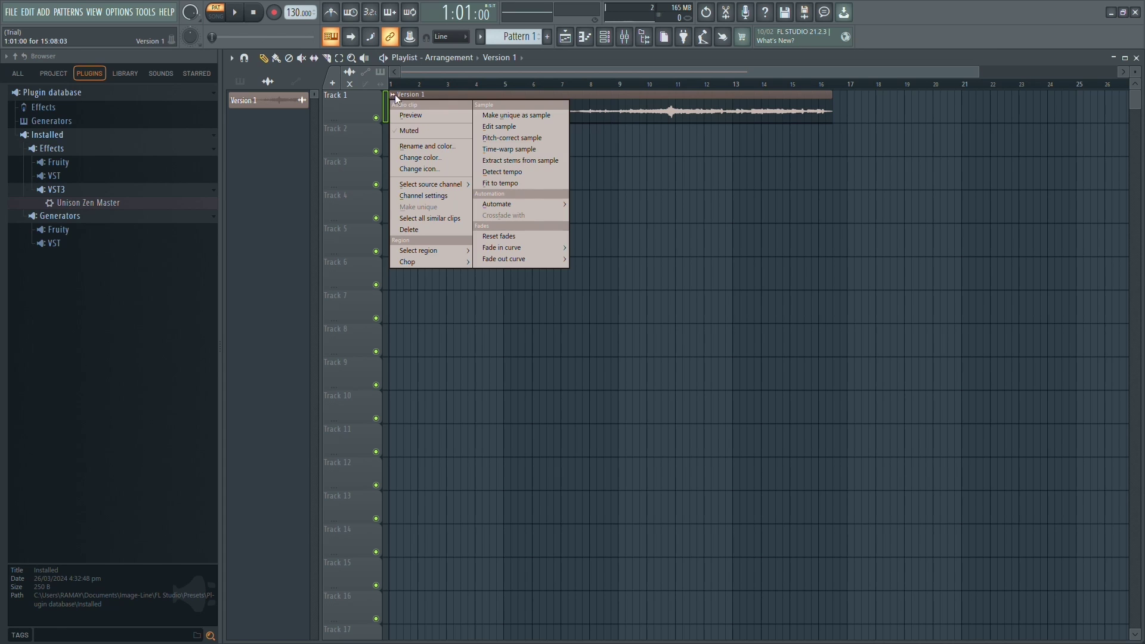
{"action": "left_click", "coordinate": [486, 150]}
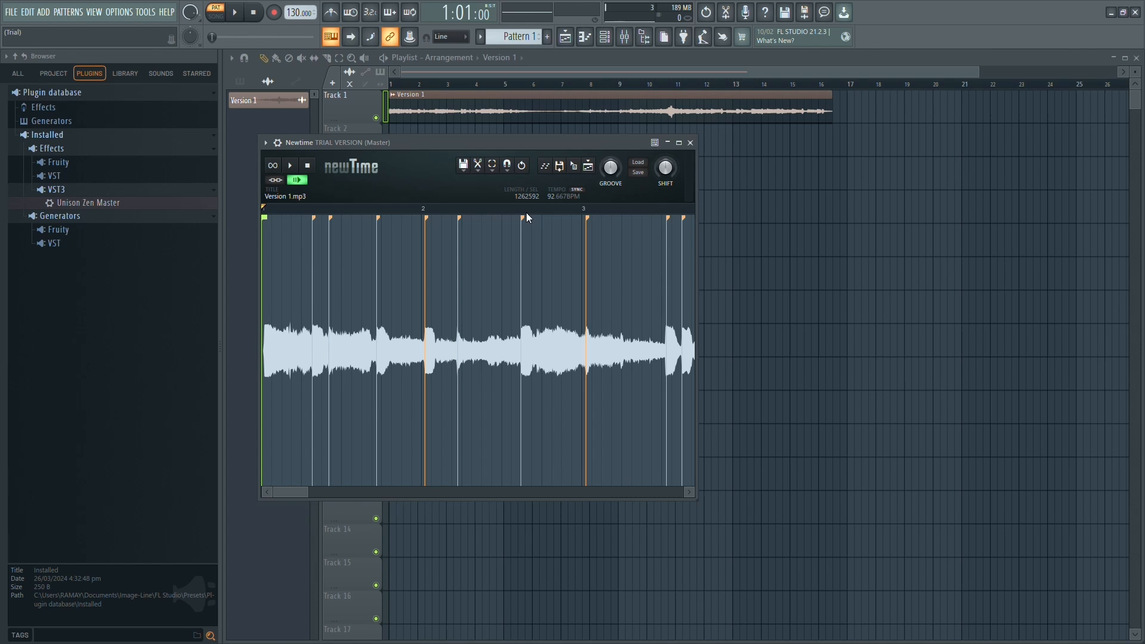
Quantize the clip's transient markers to the beat grid from NewTime's Edit menu
{"action": "left_click", "coordinate": [479, 166]}
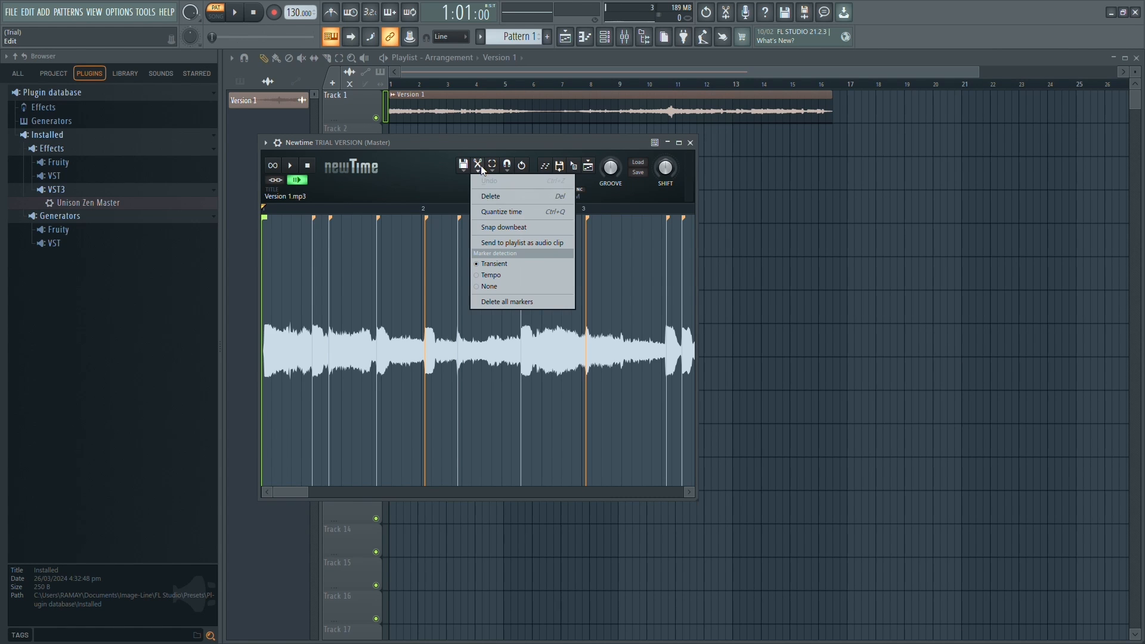
{"action": "left_click", "coordinate": [513, 213]}
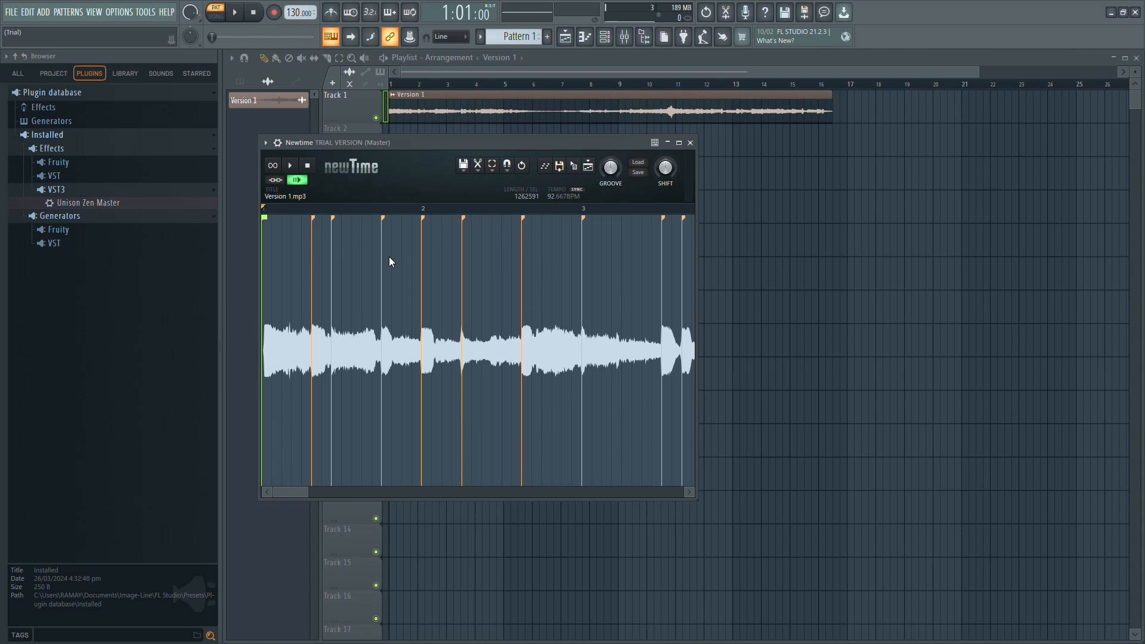
Audition the quantized clip briefly, then set playback to start from bar 3
{"action": "left_click", "coordinate": [289, 166]}
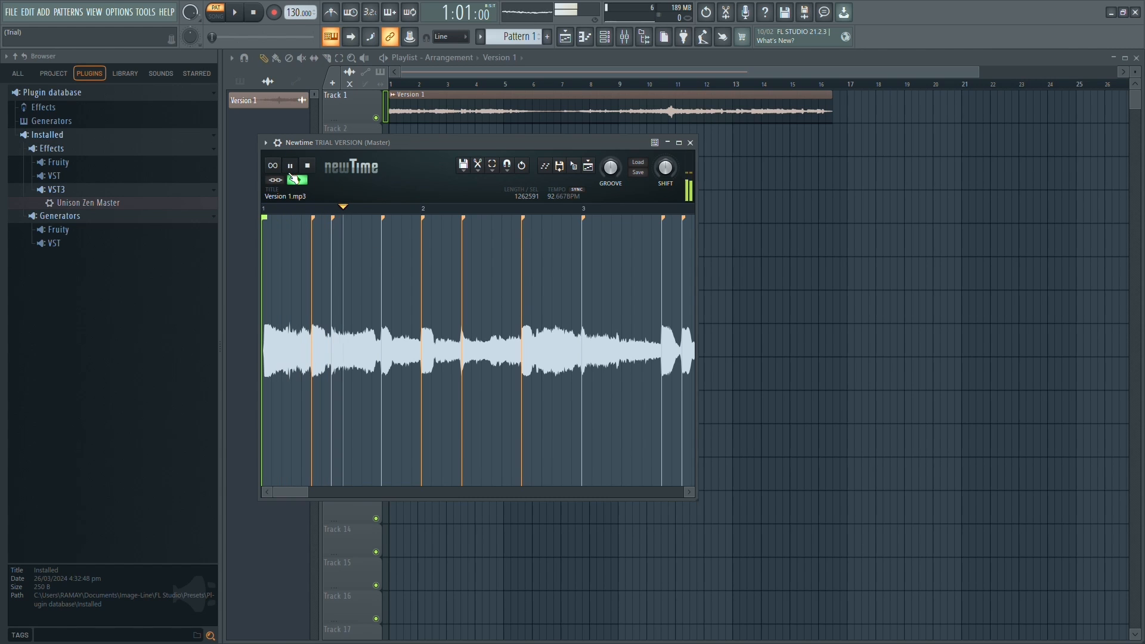
{"action": "left_click", "coordinate": [290, 166]}
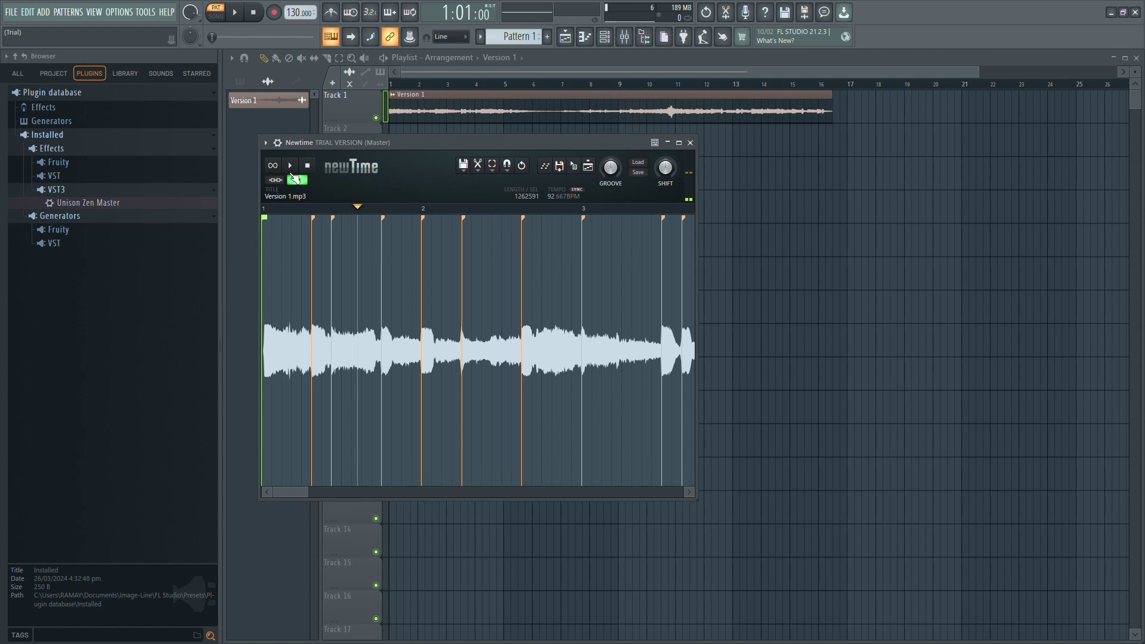
{"action": "left_click", "coordinate": [581, 284]}
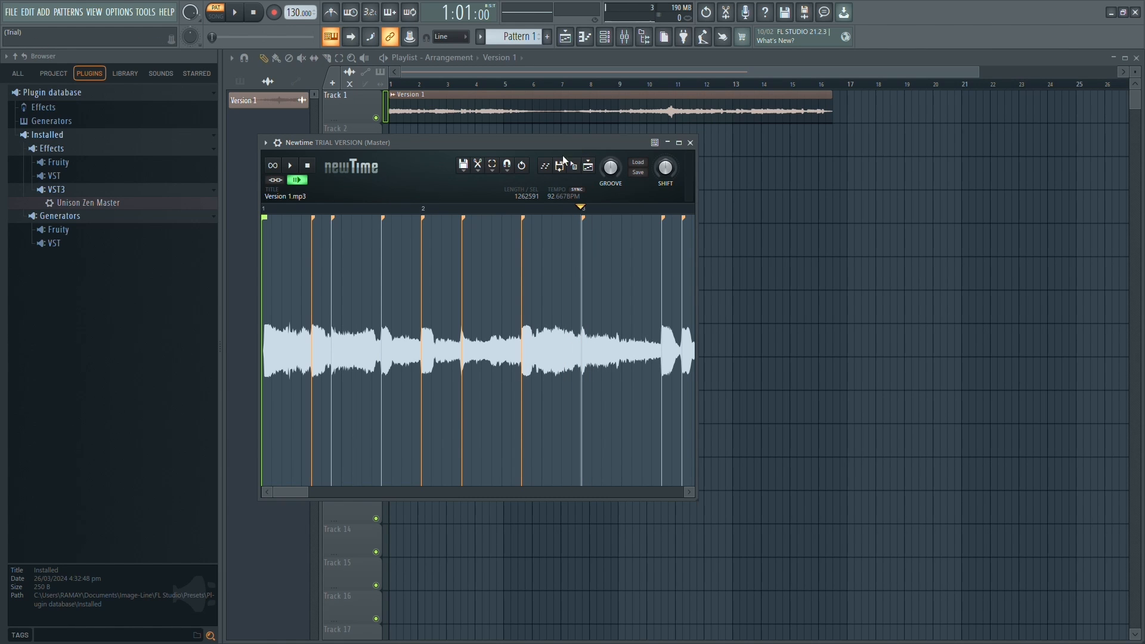
Reposition the NewTime window and play the quantized Version 1 clip from the beginning
{"action": "double_click", "coordinate": [579, 143]}
{"action": "left_click_drag", "start_coordinate": [590, 148], "coordinate": [279, 144]}
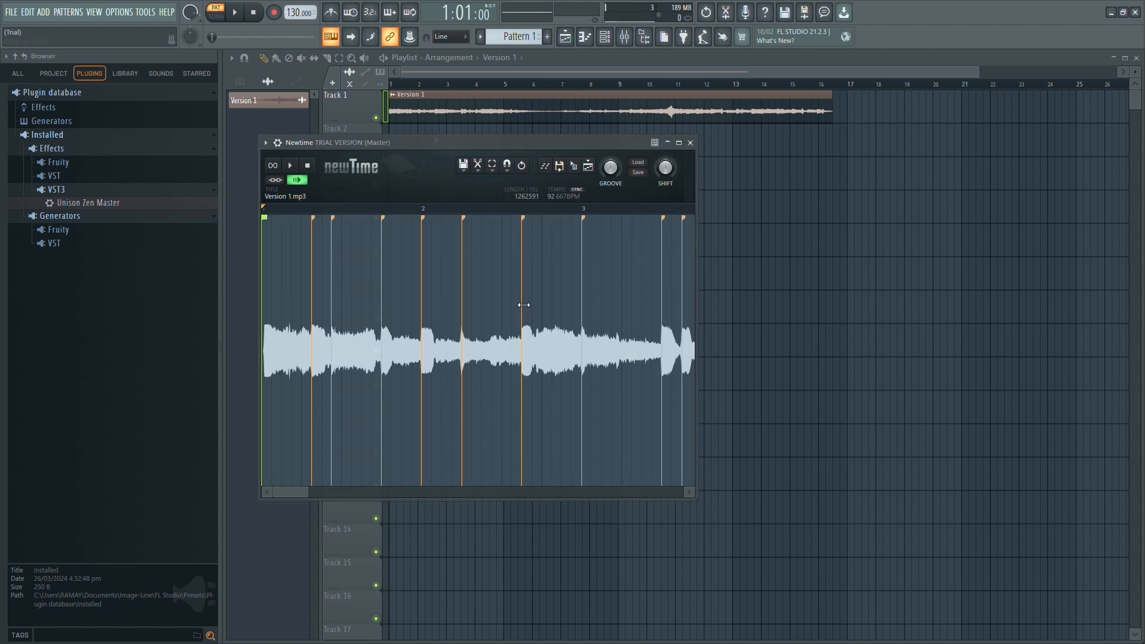
{"action": "left_click", "coordinate": [290, 167]}
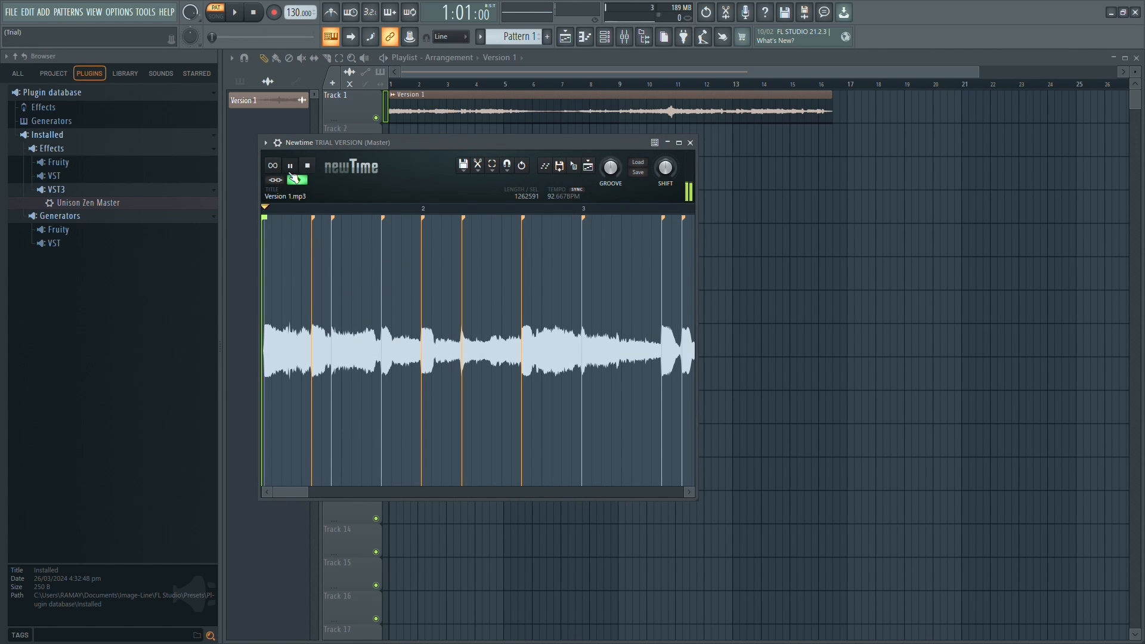